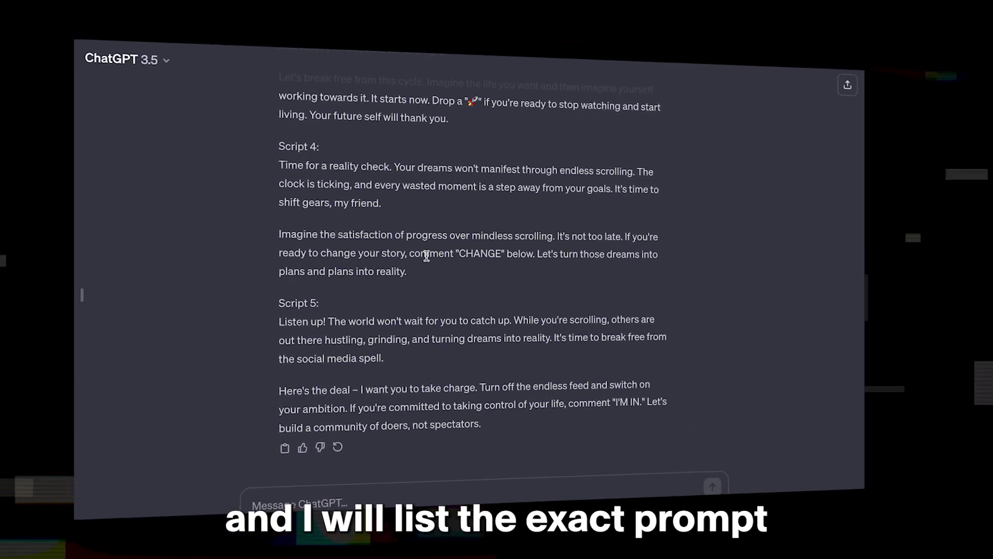
Select the last two paragraphs of ChatGPT's Script 5 and copy them.
drag(513, 423, 283, 324)
right_click(326, 368)
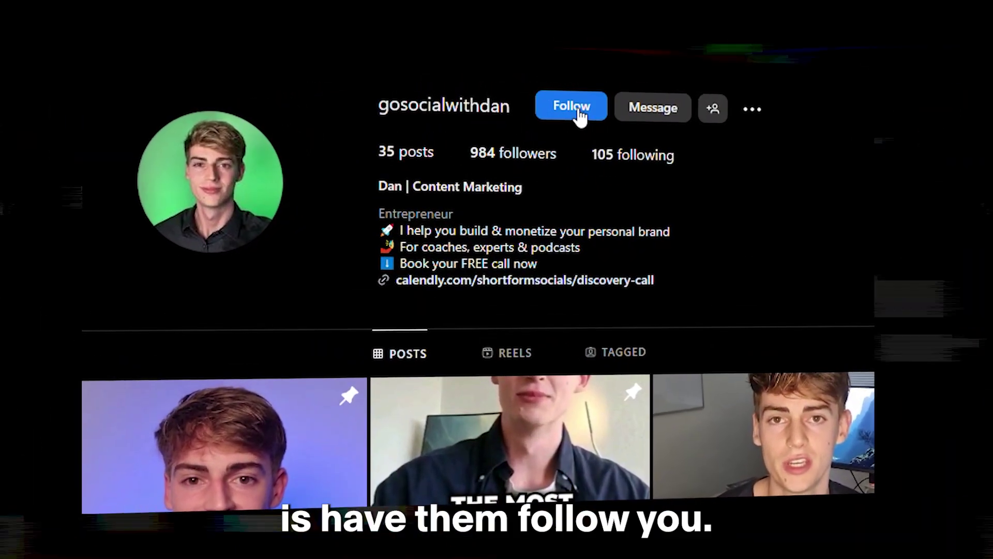
Hit Follow on the content-marketing creator's Instagram profile.
click(562, 102)
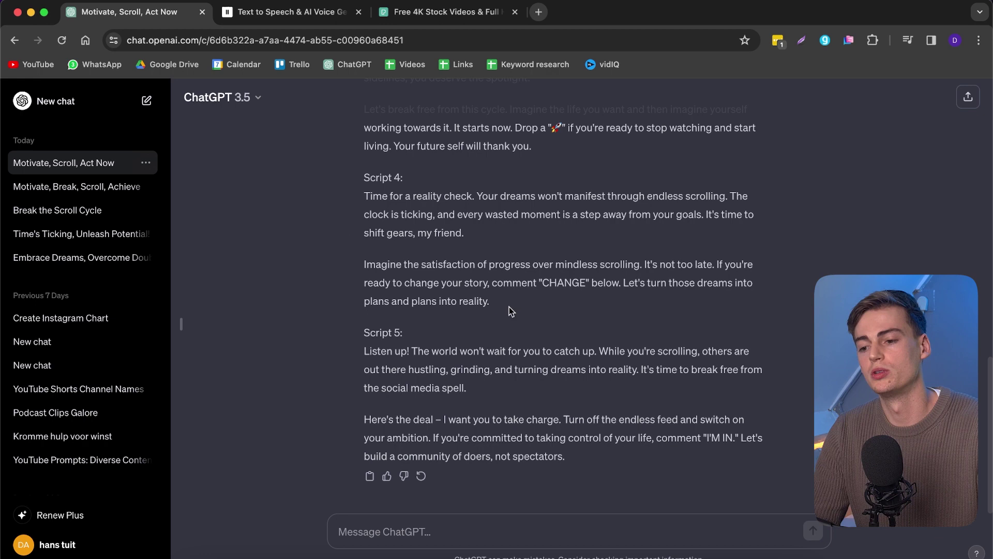
Copy Script 5's two paragraphs and switch to the ElevenLabs Text to Speech tab.
drag(612, 459, 365, 360)
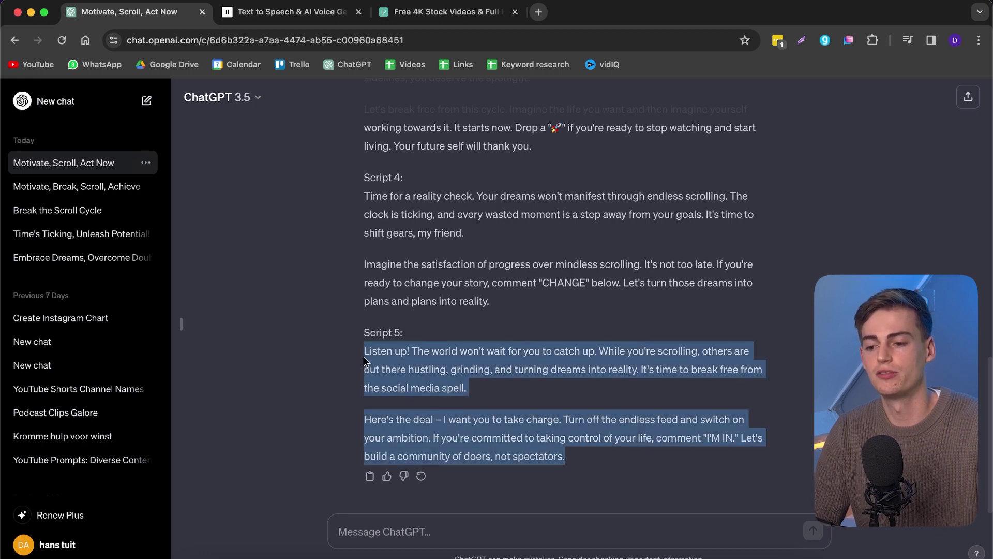
right_click(399, 360)
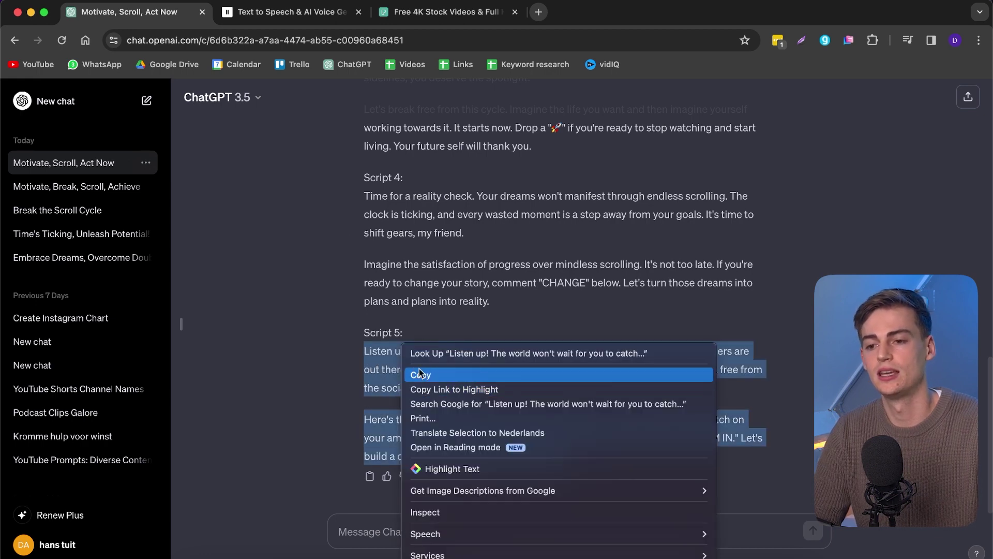
click(420, 374)
click(278, 16)
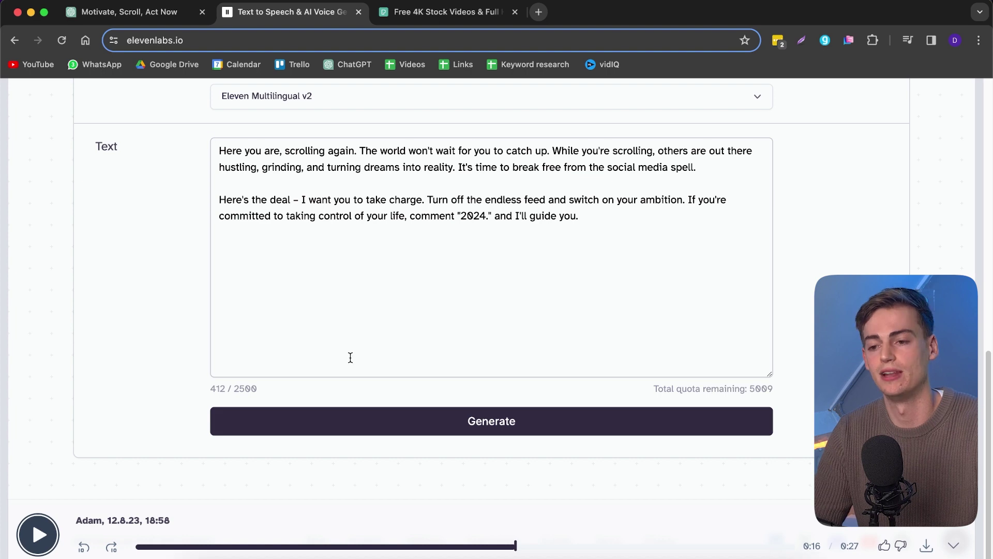
Preview the Adam voice from the ElevenLabs voice list.
scroll(351, 358, up, 8)
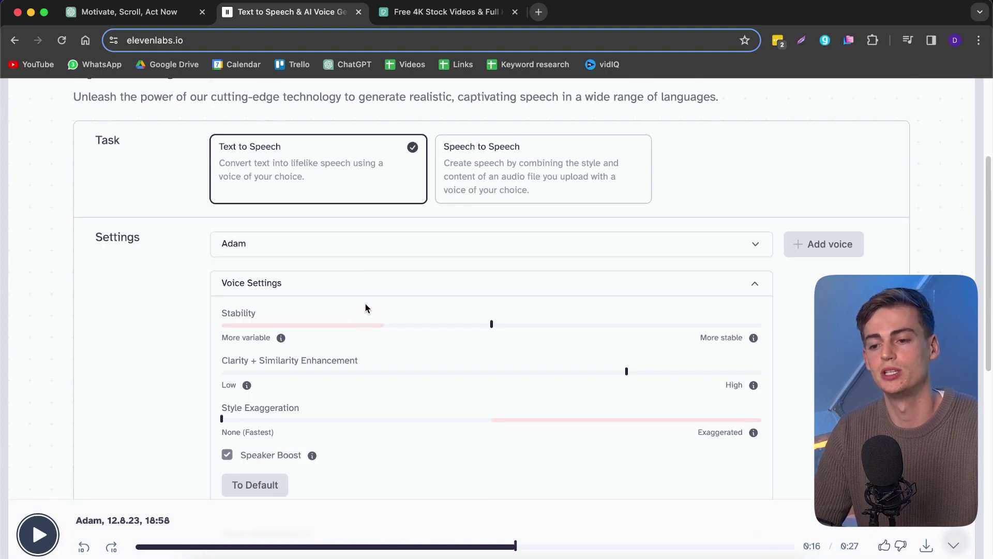
click(355, 246)
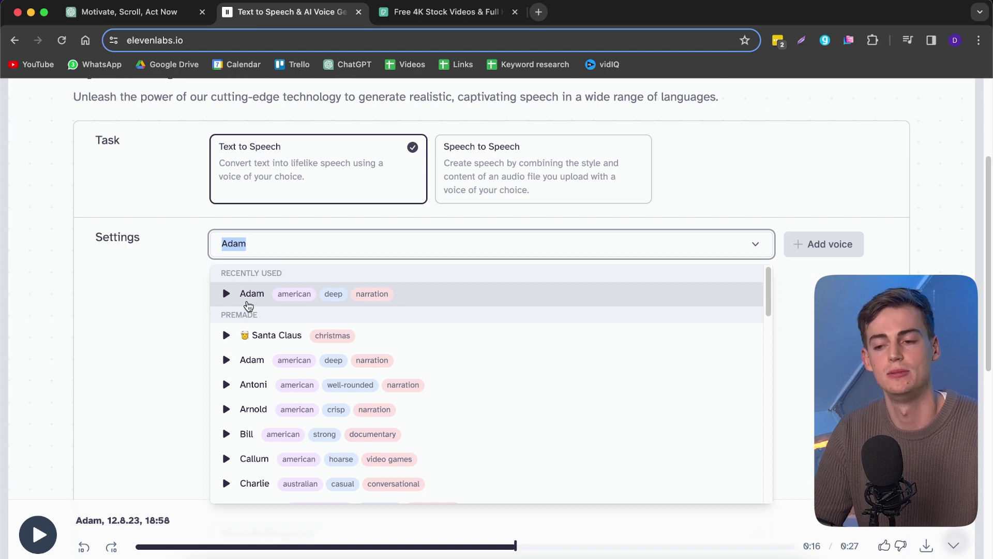
click(226, 294)
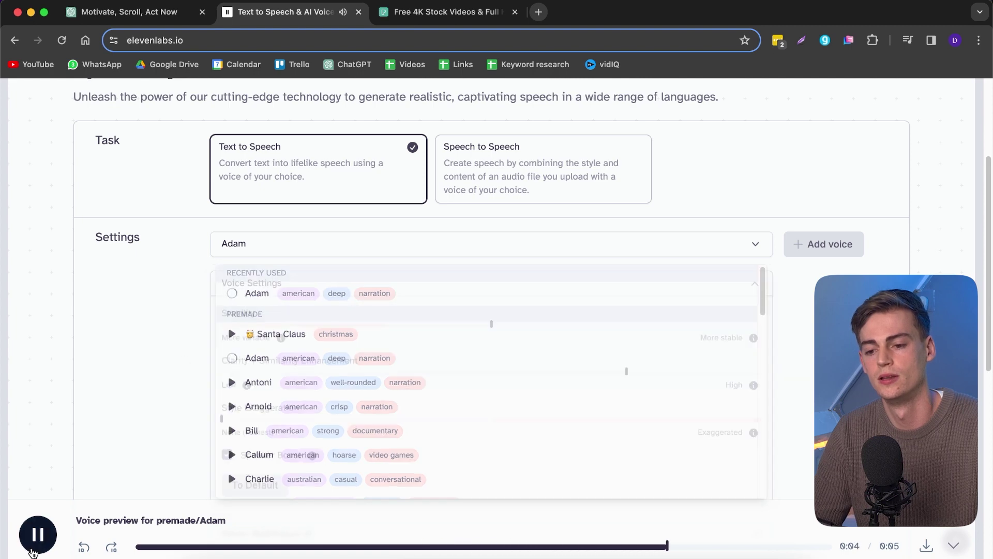
click(71, 440)
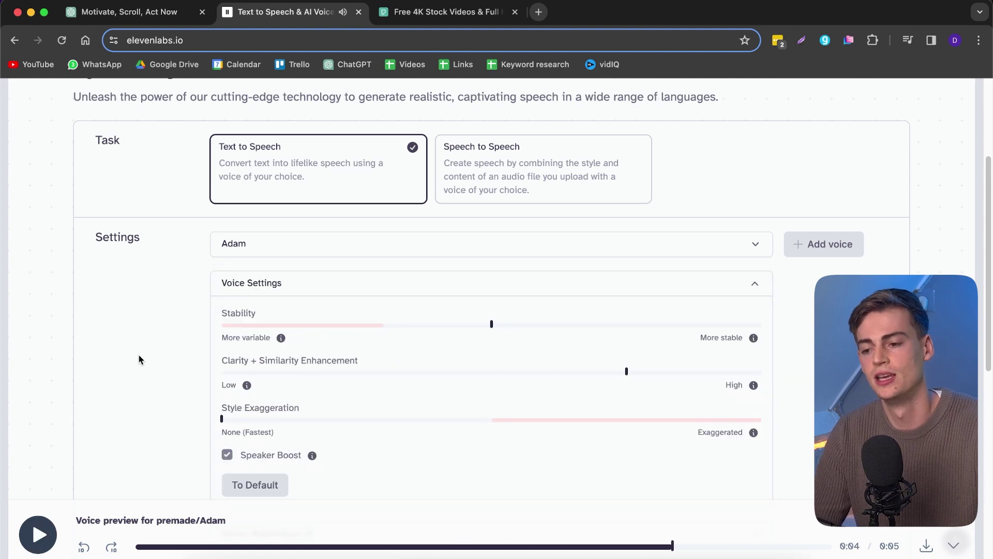
Generate the 25-second Adam voiceover, download the MP3, and move to Pexels.
scroll(176, 362, down, 1)
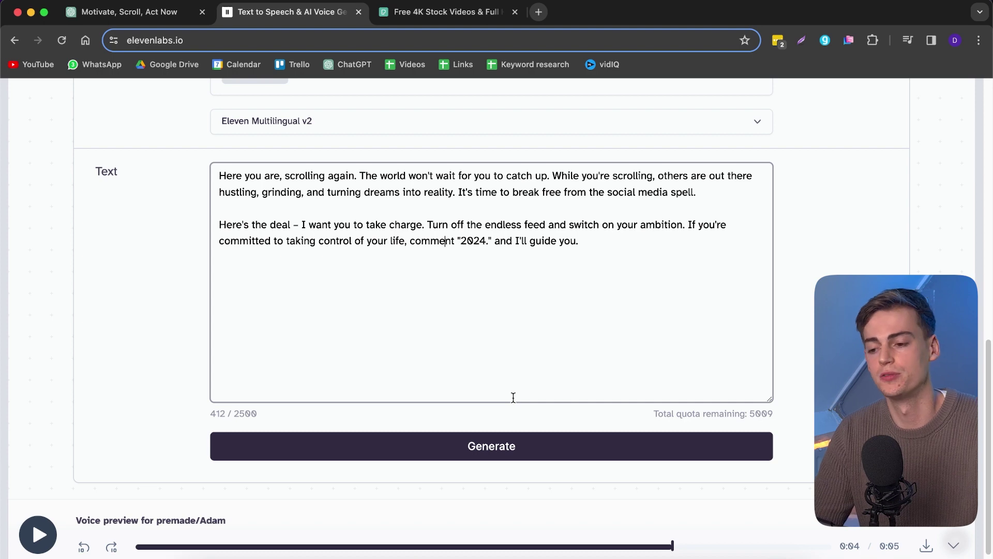
click(498, 444)
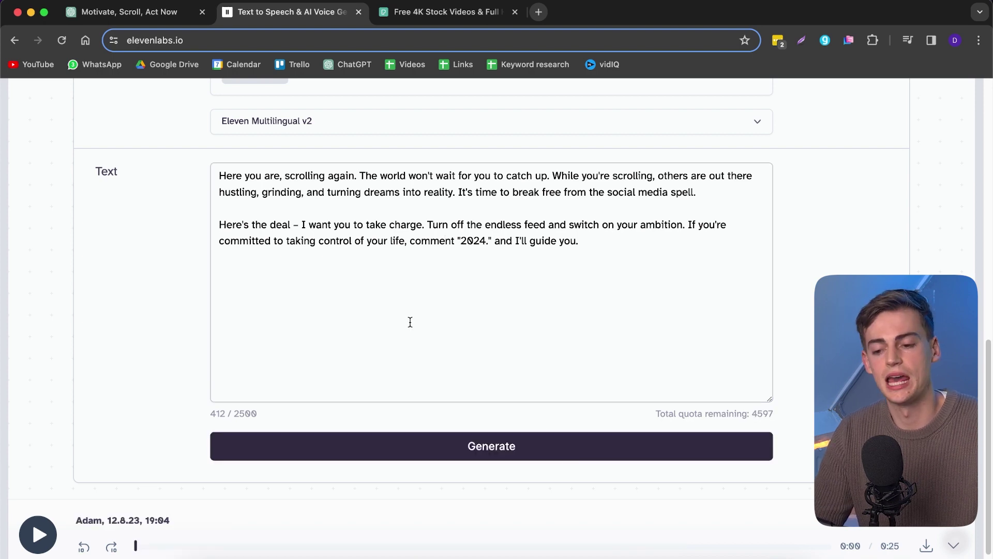
click(926, 547)
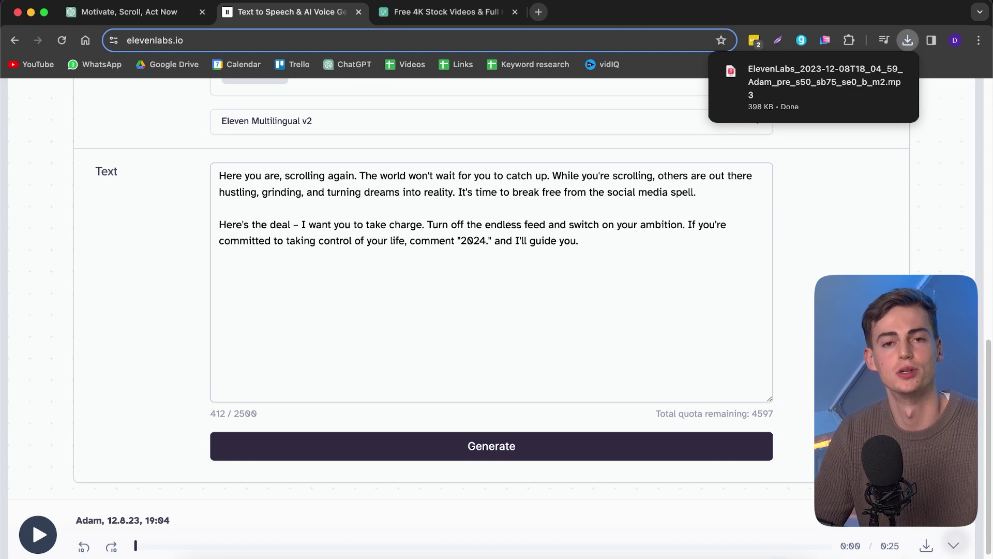
key(ctrl+Tab)
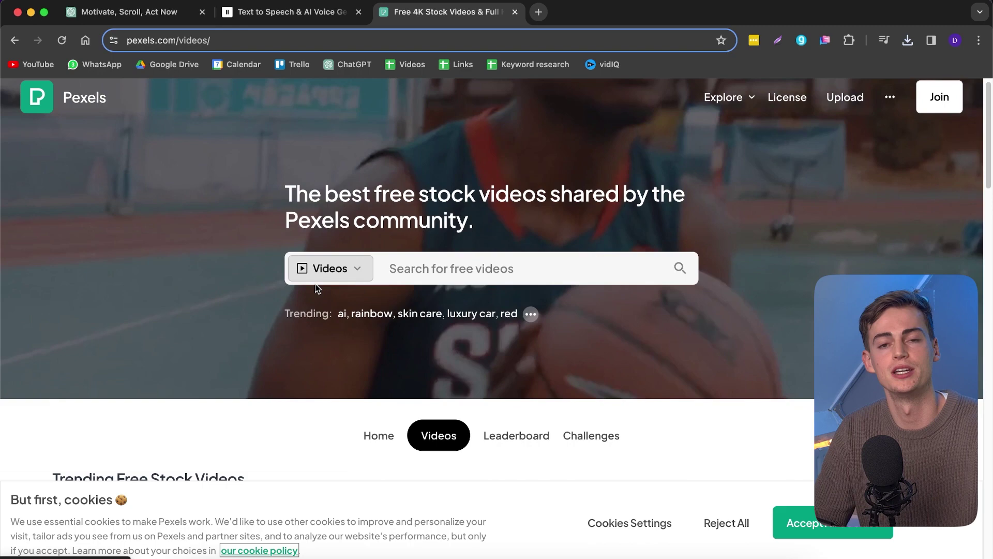
scroll(486, 304, down, 4)
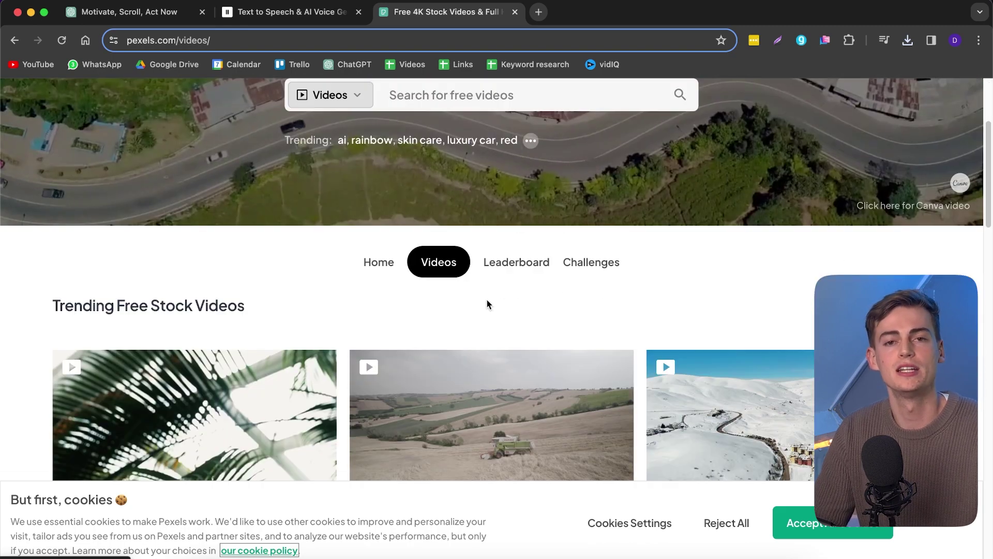
scroll(486, 304, down, 6)
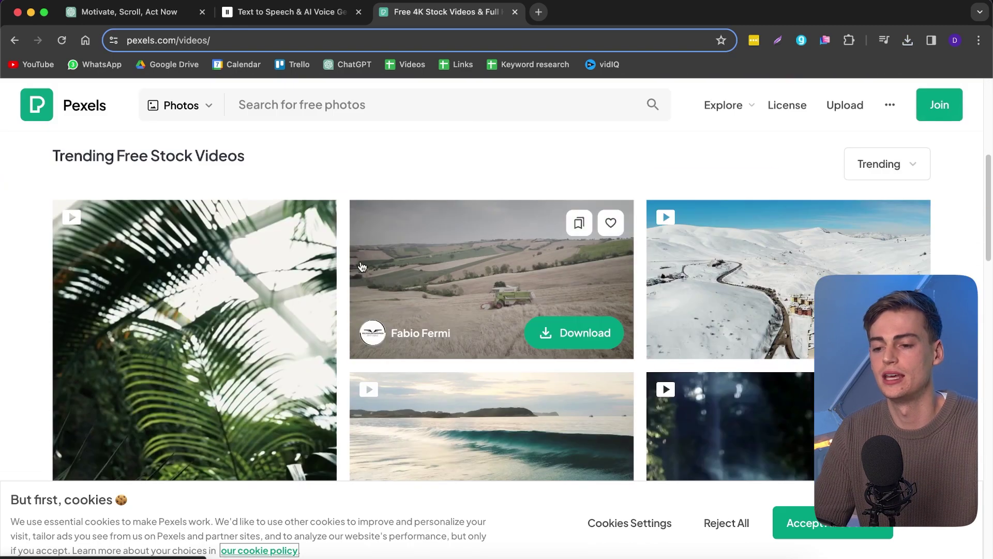
scroll(305, 316, up, 10)
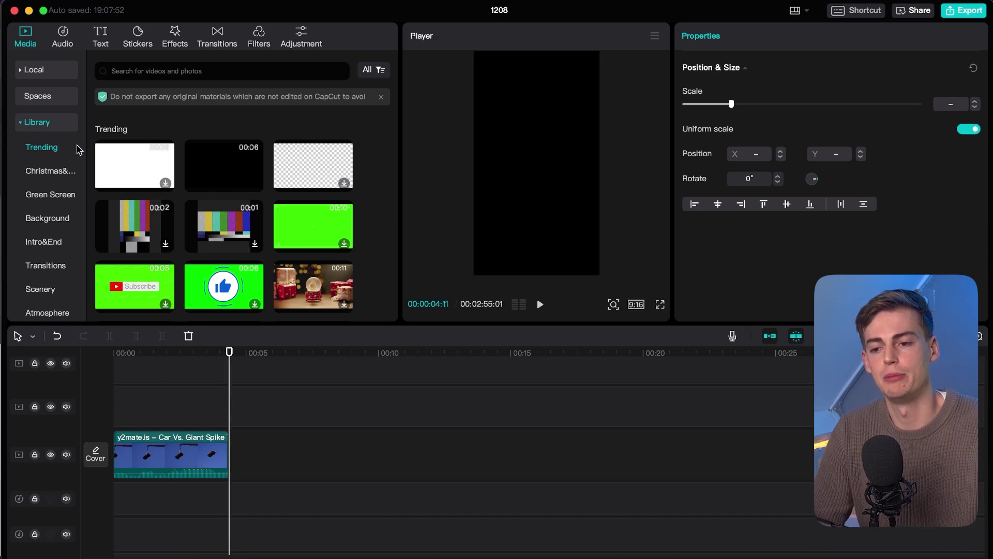
Drag the Trending black clip onto the main track right after the car clip.
drag(226, 172, 284, 462)
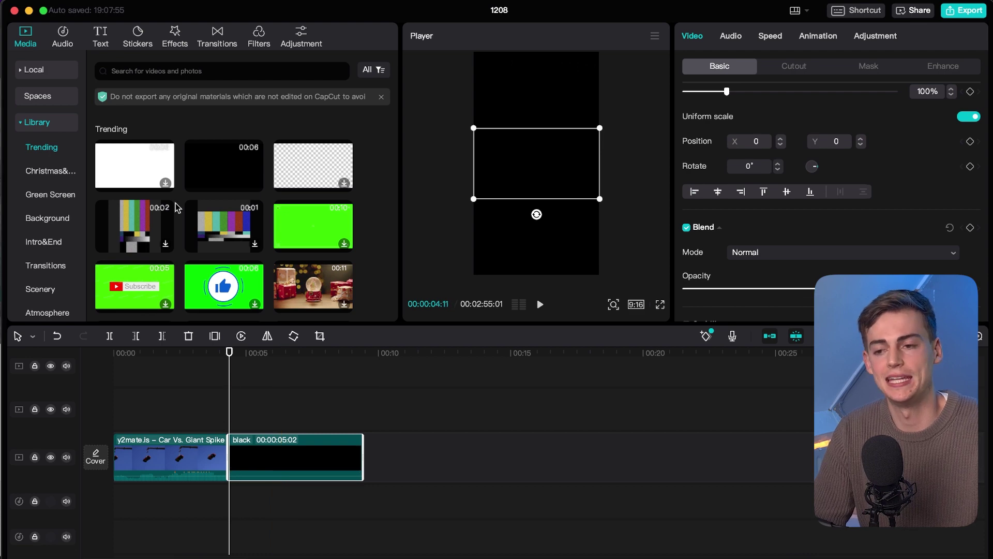
click(218, 37)
scroll(210, 231, down, 2)
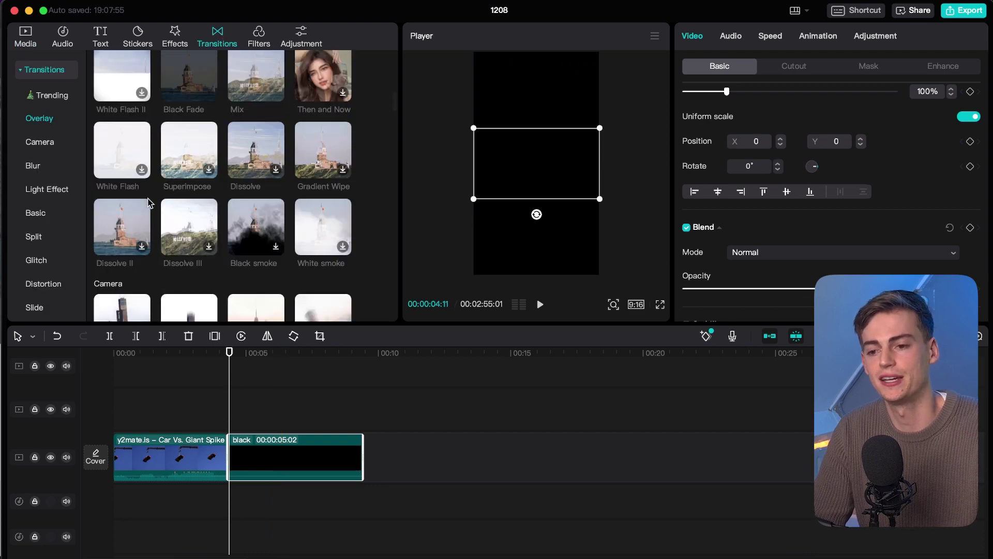
scroll(209, 231, up, 3)
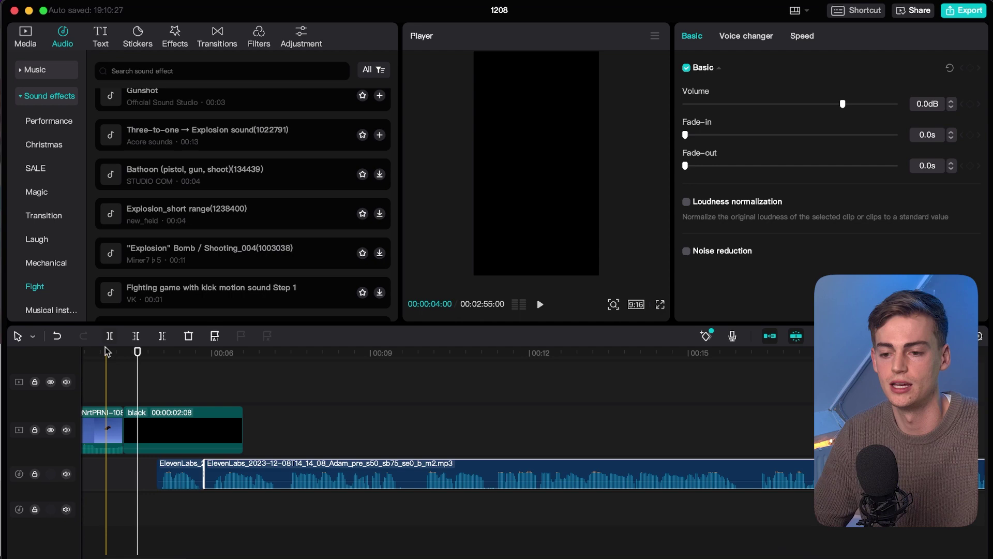
Play the edit from the start and close the gap between the voiceover clips.
scroll(106, 352, left, 5)
key(space)
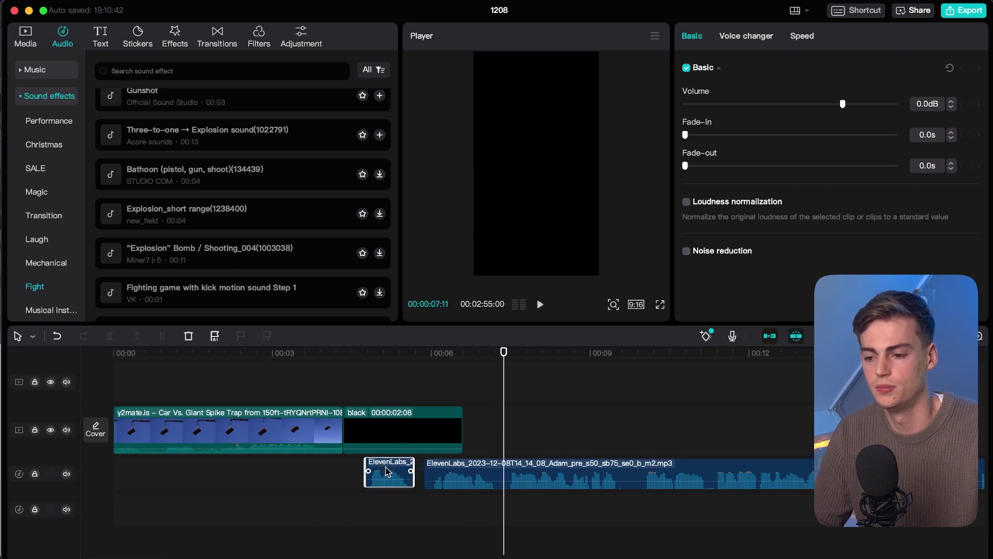
drag(388, 471, 390, 471)
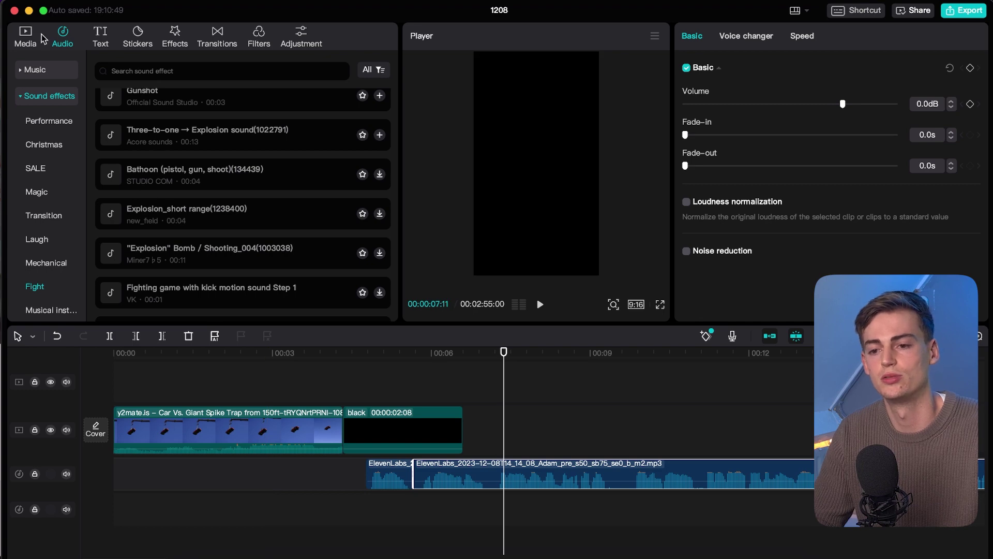
Add the Si-Fi woosh sound effect on a new track near 4.5 seconds.
click(46, 99)
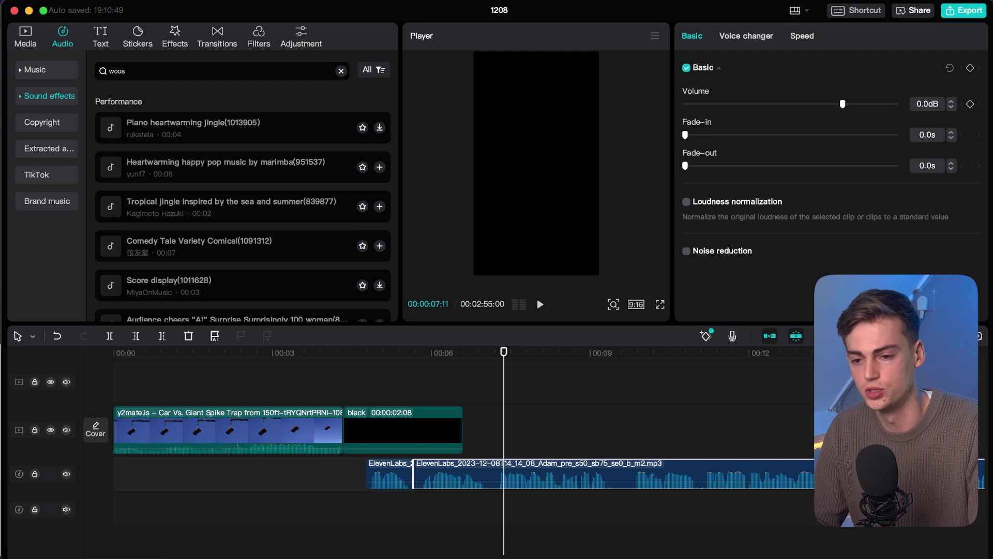
scroll(166, 215, down, 5)
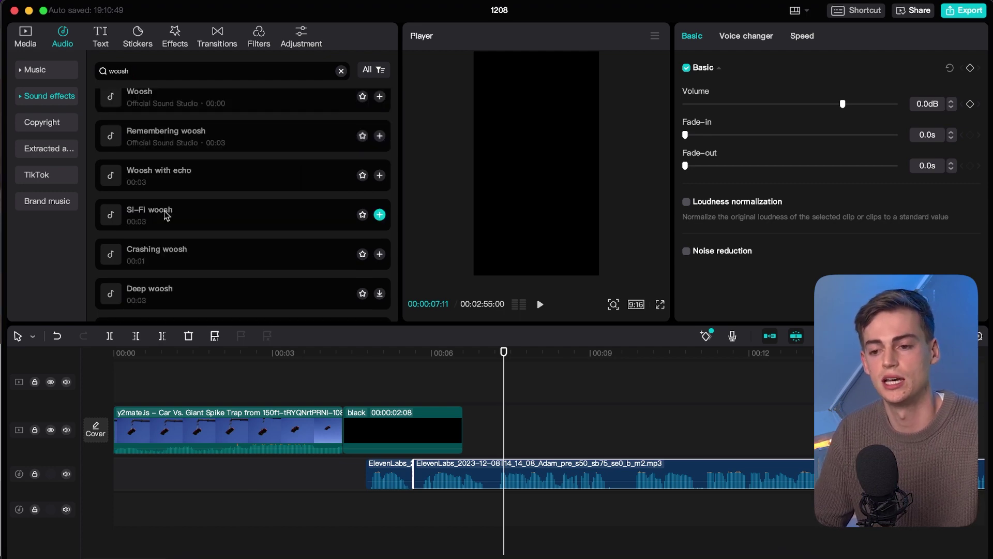
click(166, 216)
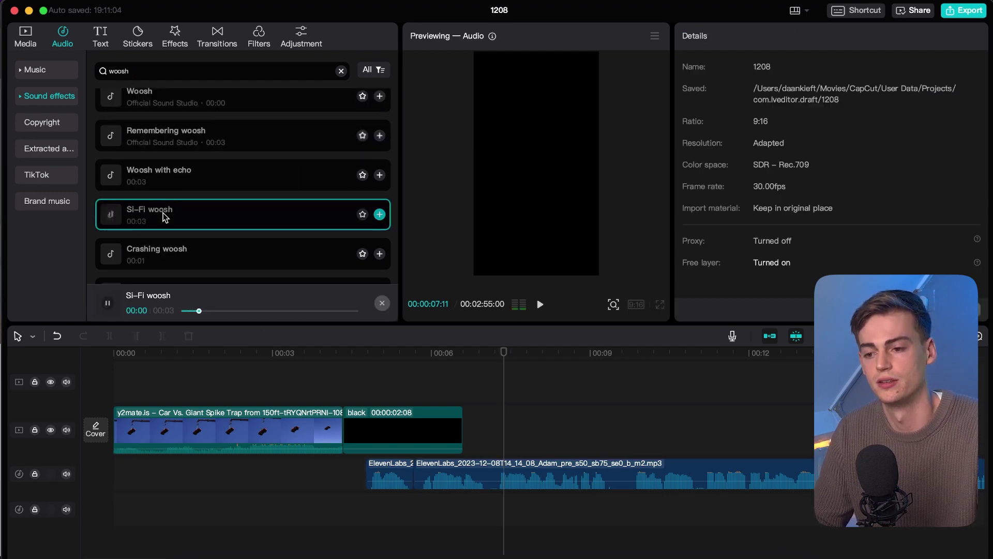
drag(381, 302, 402, 511)
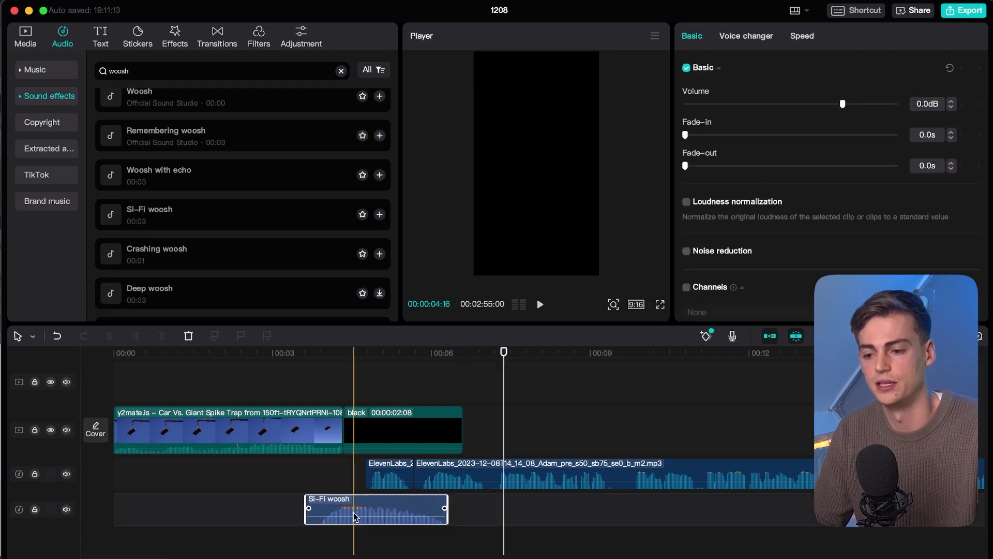
click(343, 484)
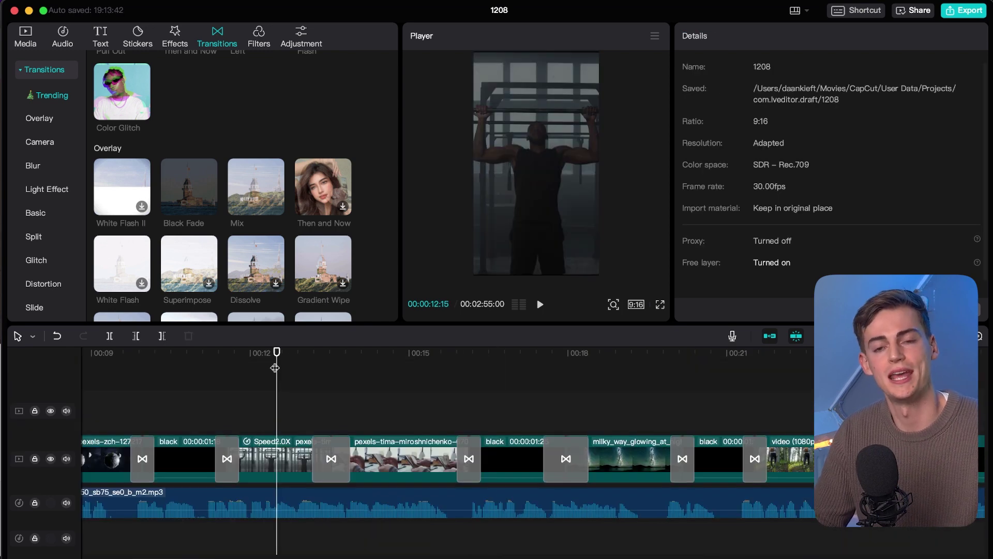
Check the scale of the 2.0X pull-up clip, then deselect it.
click(248, 461)
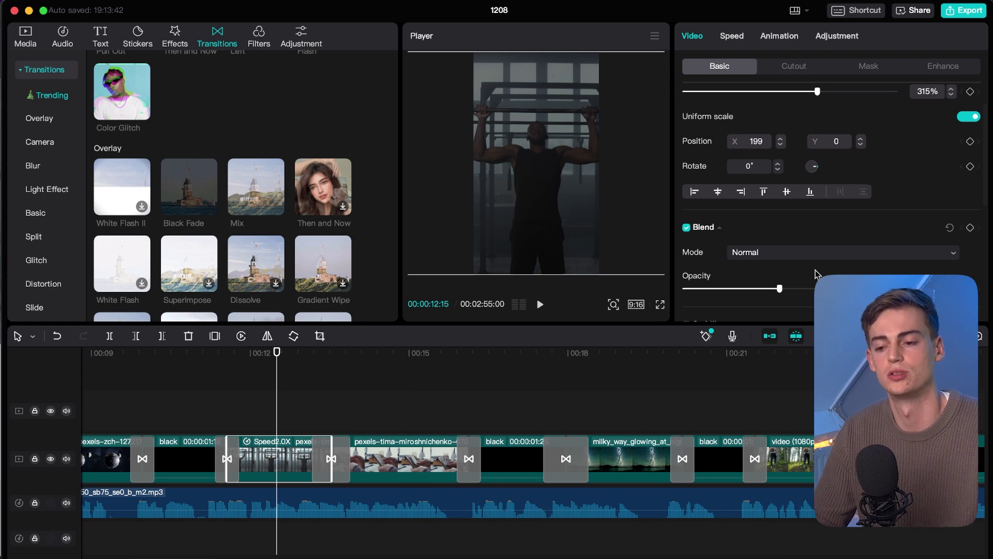
click(430, 393)
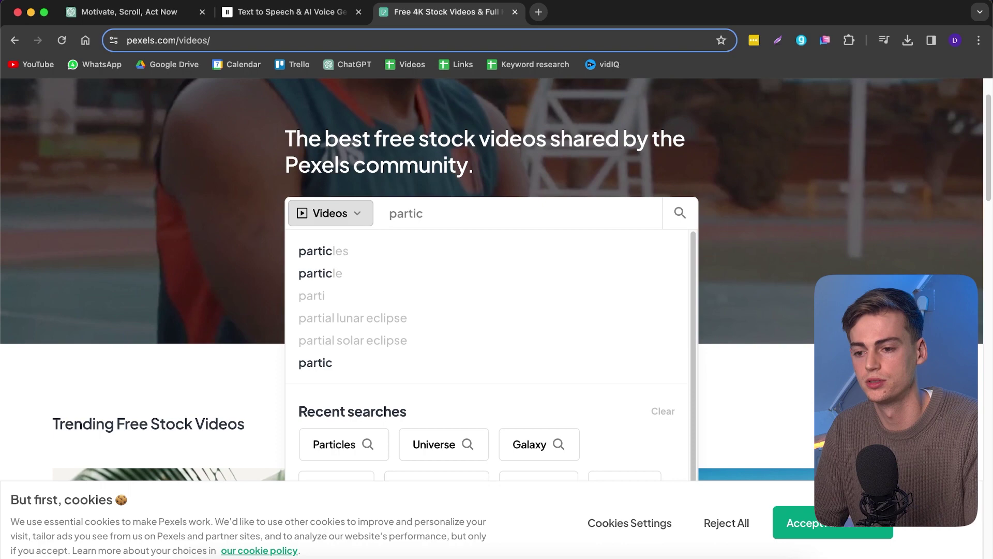
Search Pexels for 'particles' videos, browse the results, and return to CapCut.
click(418, 253)
scroll(459, 278, down, 15)
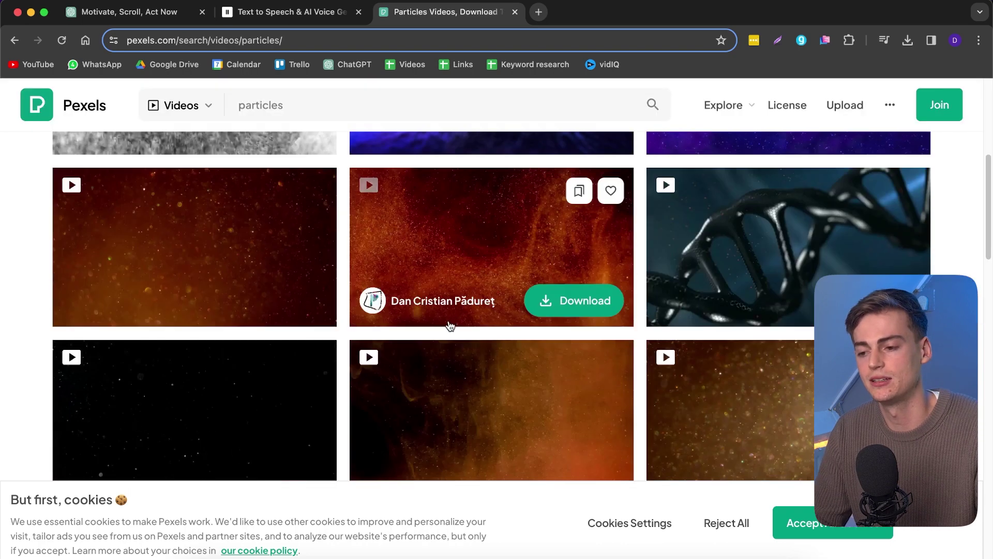
scroll(399, 337, down, 8)
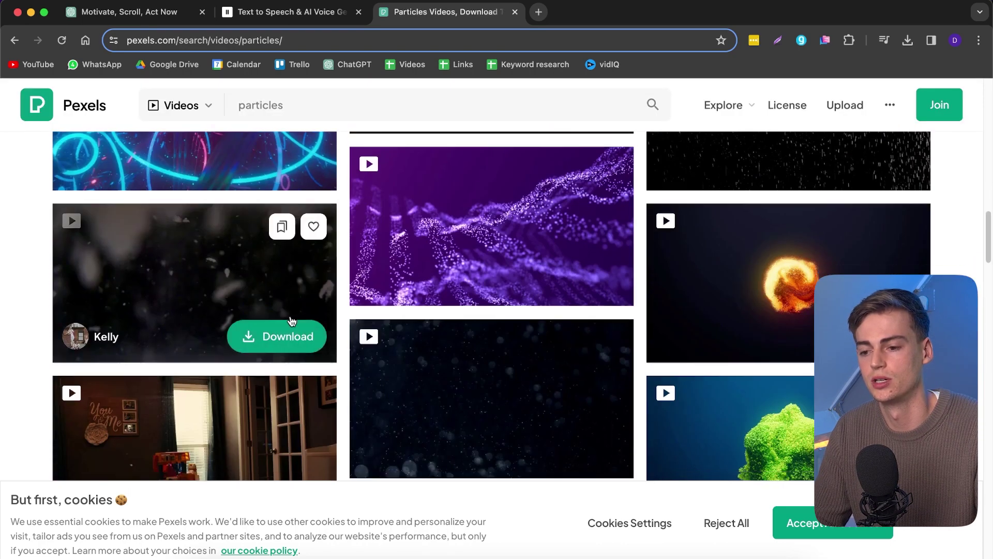
scroll(462, 229, up, 1)
scroll(466, 238, up, 1)
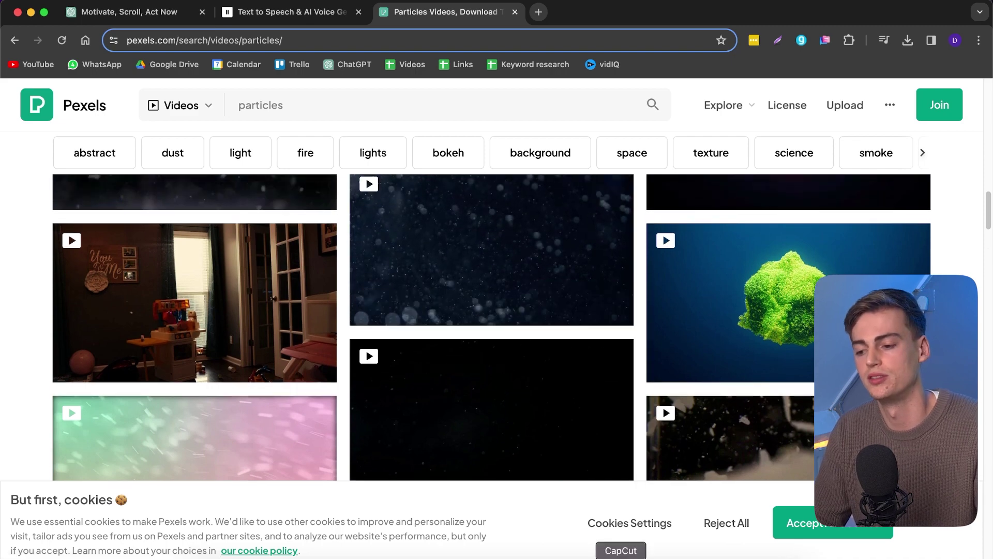
click(621, 554)
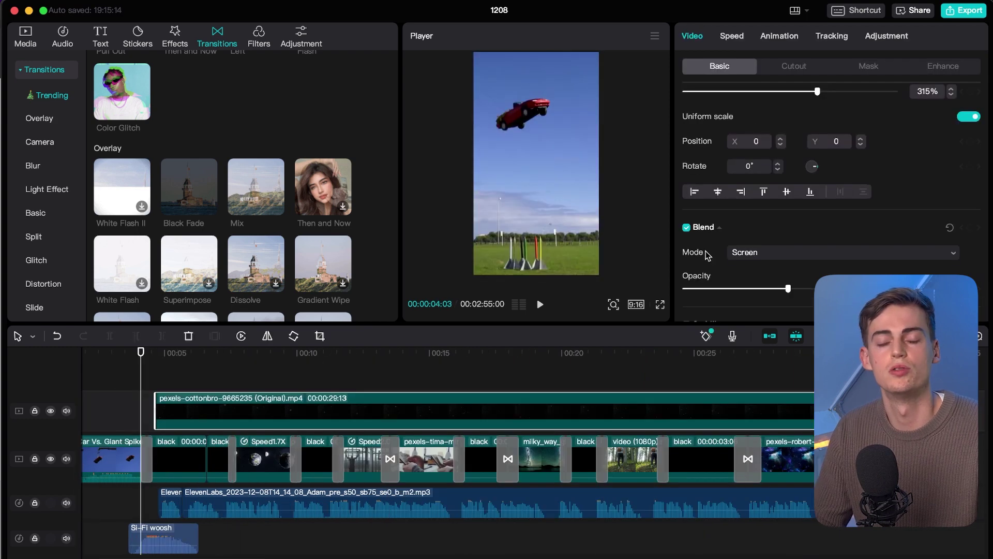
Keep the particle overlay on Screen blend mode and preview it over the footage.
click(765, 259)
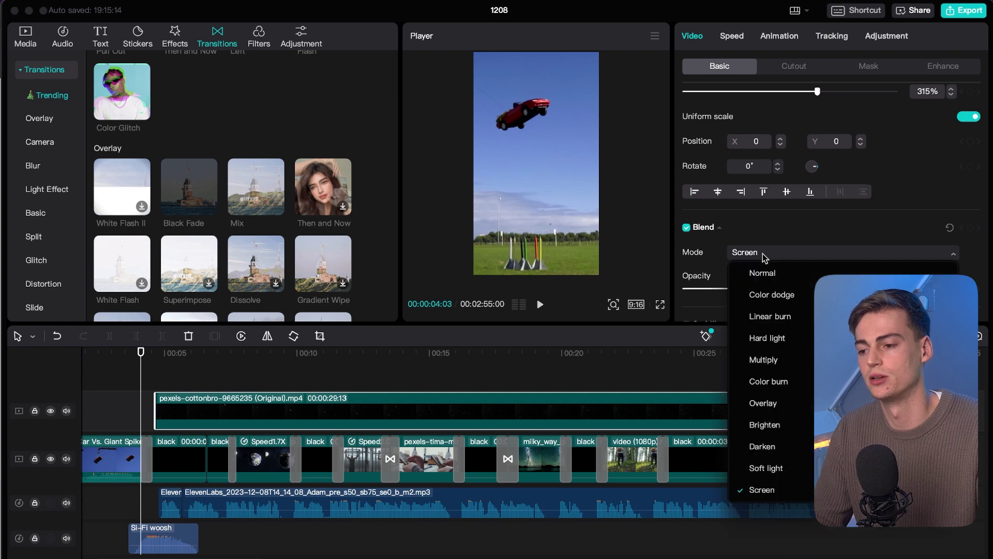
click(767, 488)
click(264, 373)
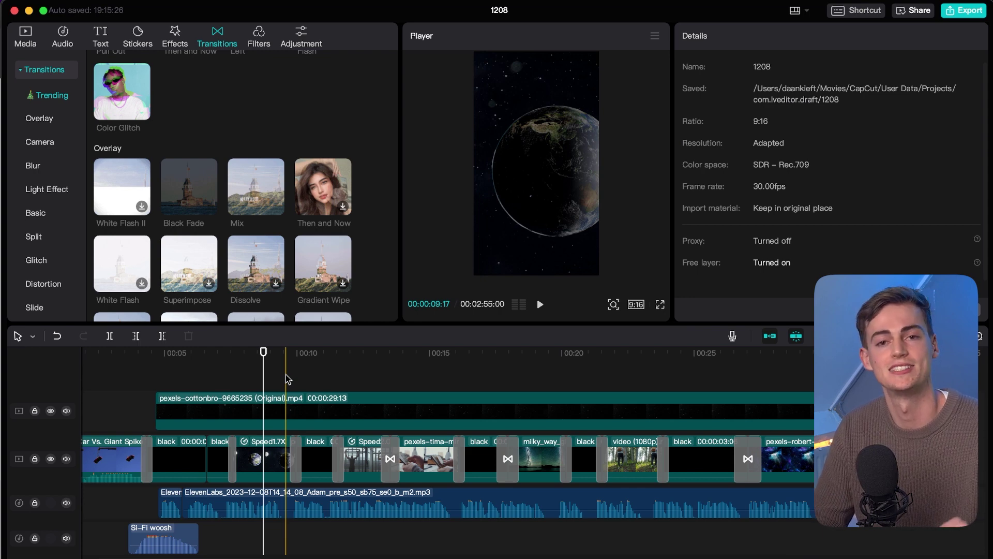
click(292, 412)
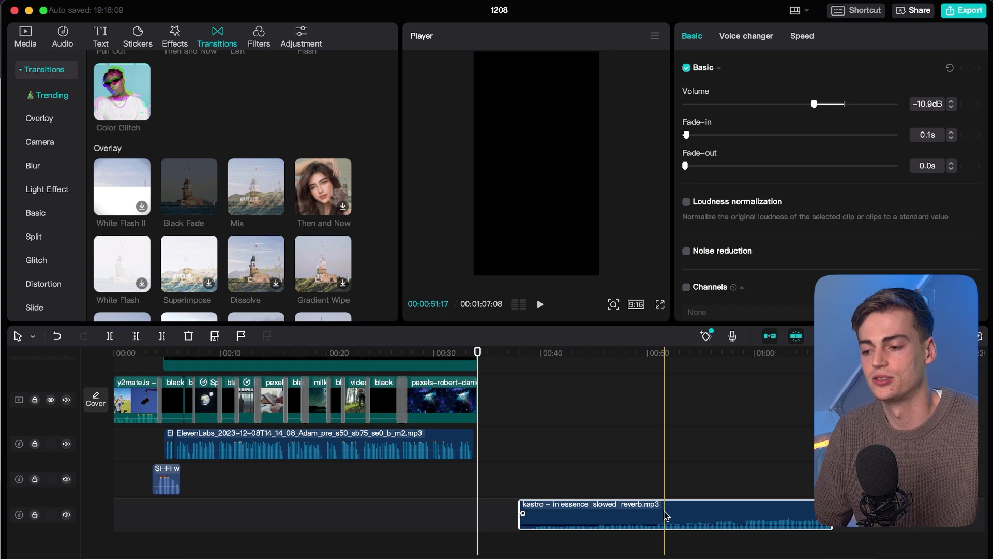
Move the kastro 'in essence' music to start near 00:03 and end with the video.
drag(665, 509, 309, 516)
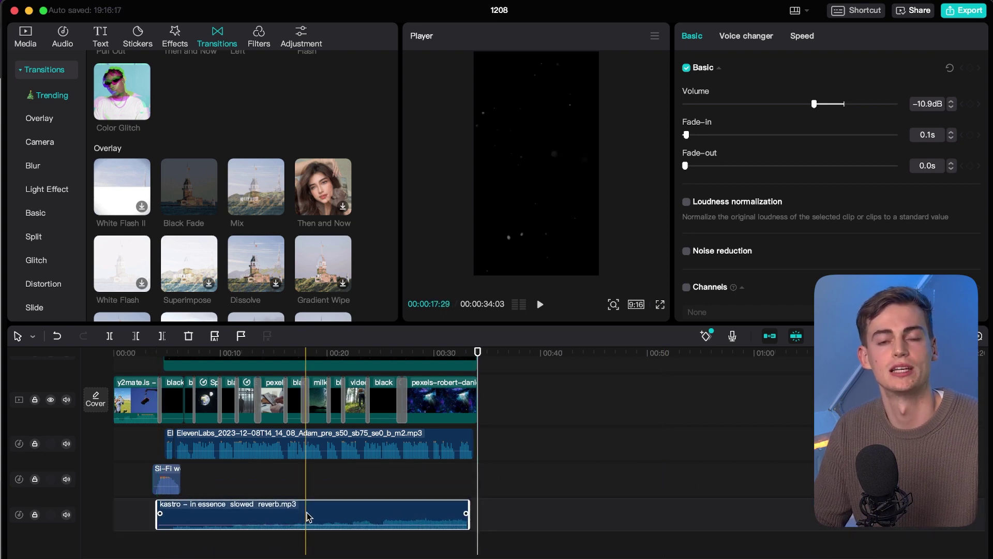
drag(305, 515, 314, 516)
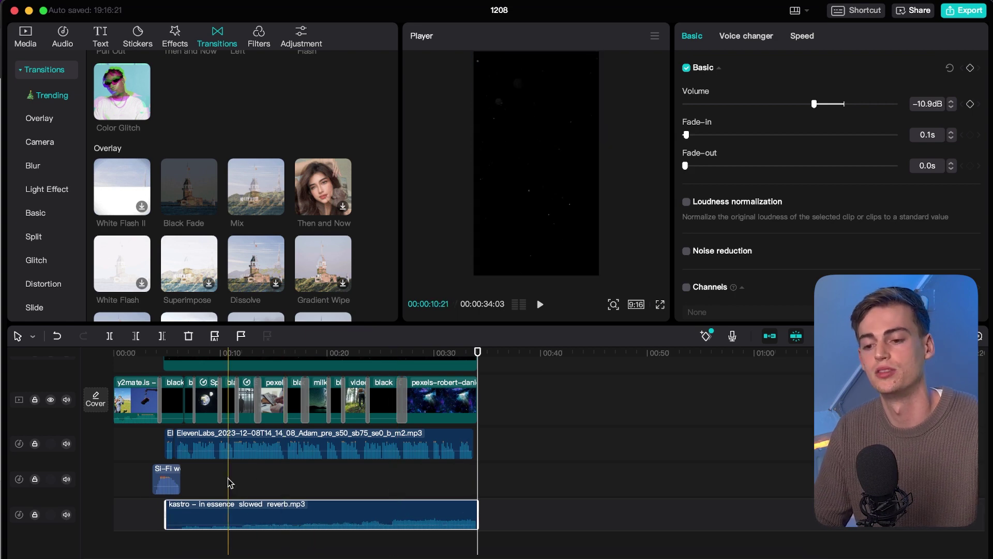
click(202, 480)
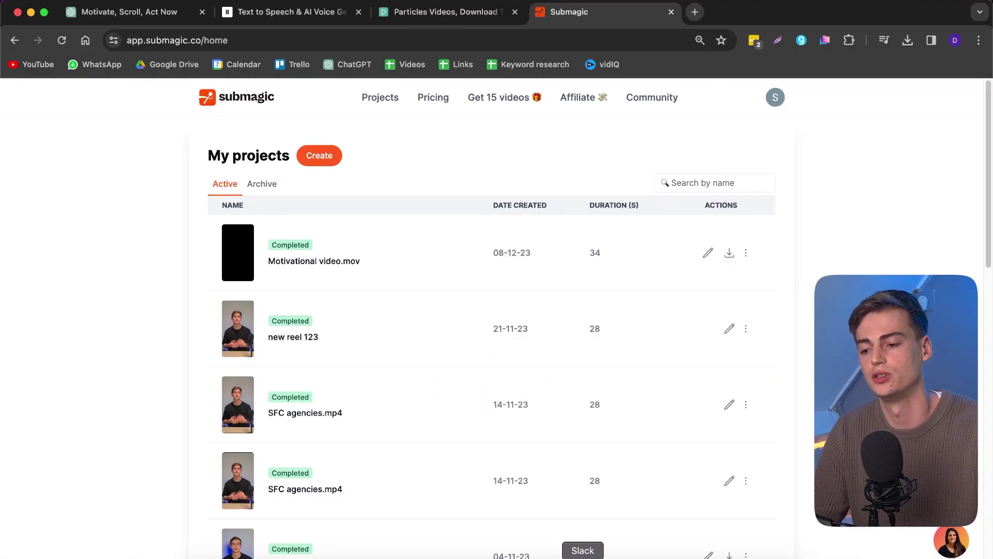
Export project 1208 as 1208.mov at 1080P, H.264, 30fps and bring it into Submagic.
click(622, 551)
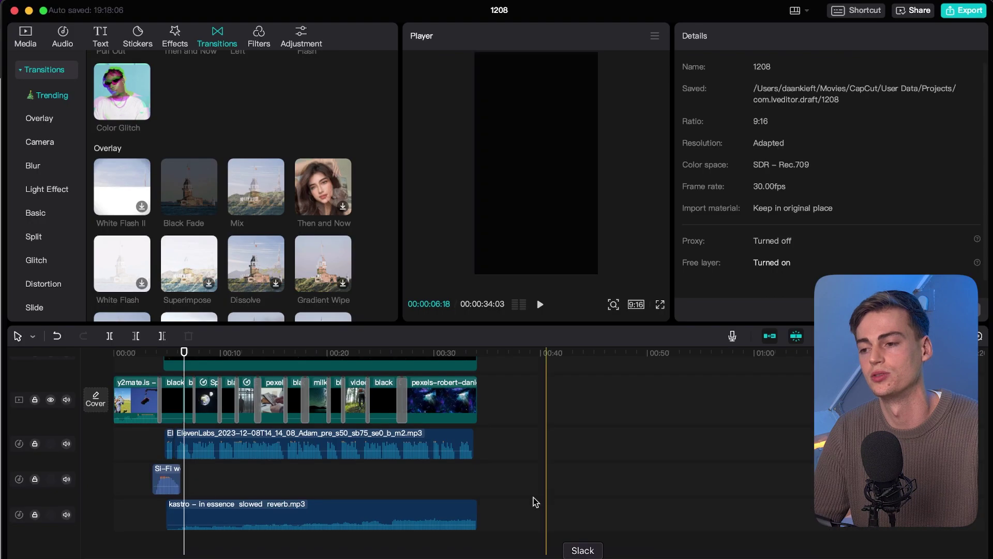
click(961, 12)
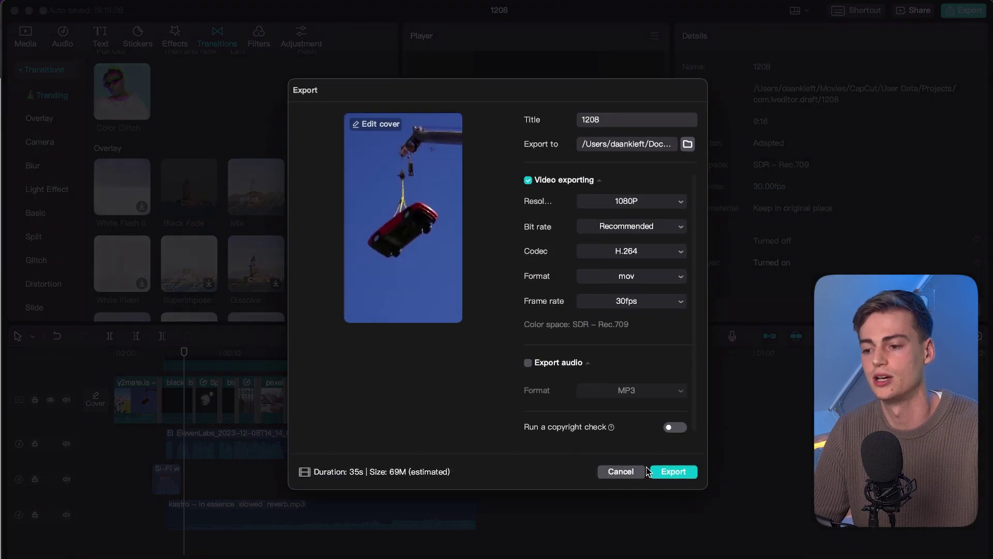
click(665, 473)
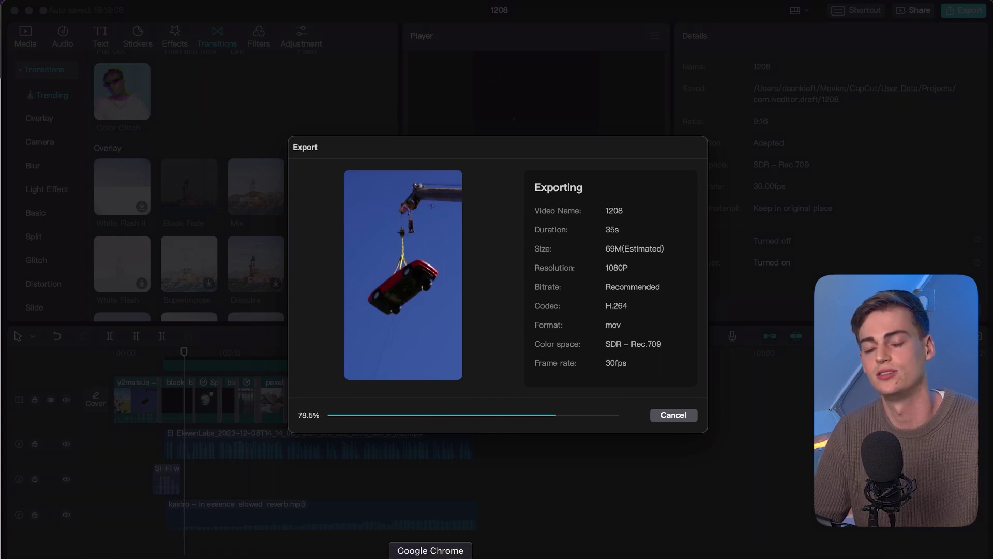
click(430, 556)
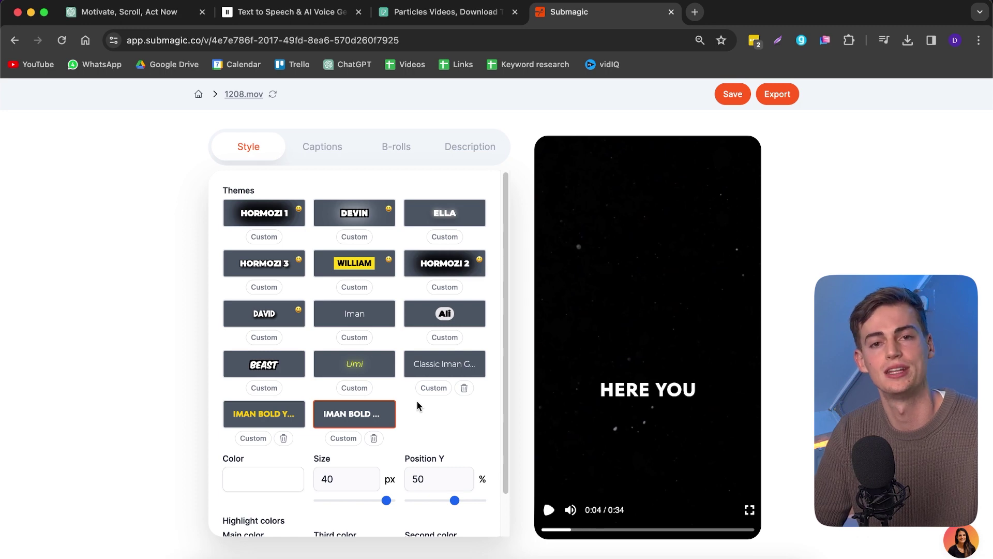
Apply the Classic Iman Gadhzi theme with uppercase text, size 33 and Medium weight.
click(438, 364)
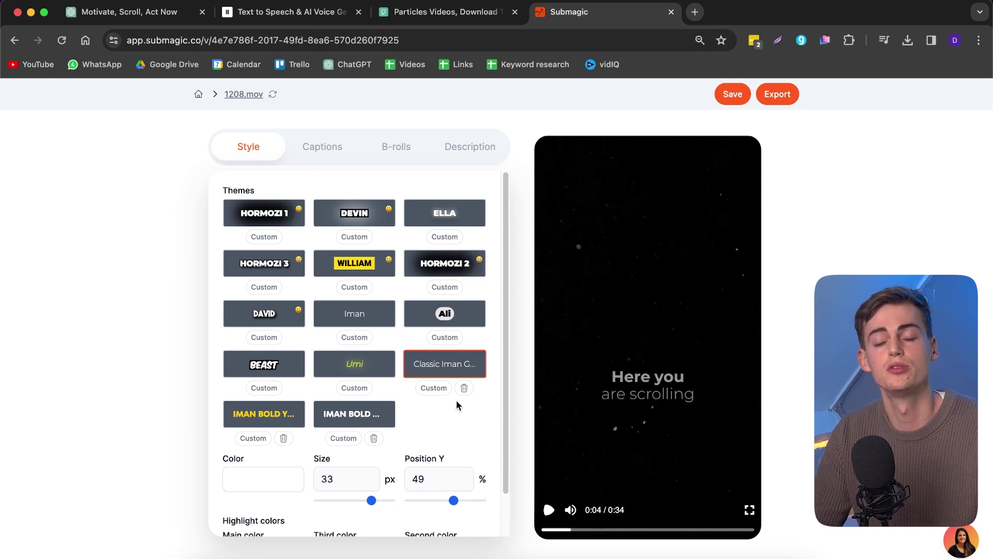
click(430, 388)
click(428, 341)
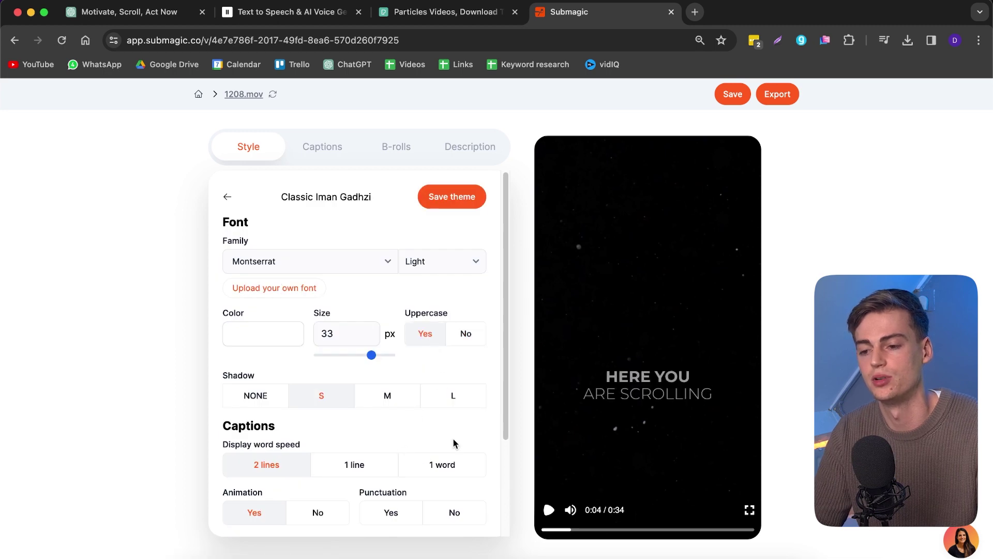
drag(372, 355, 373, 358)
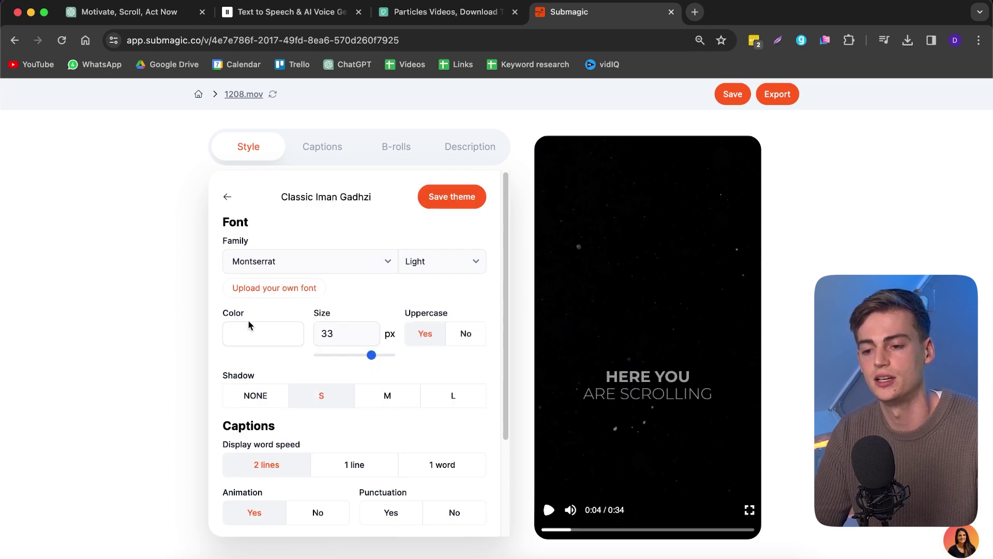
click(449, 265)
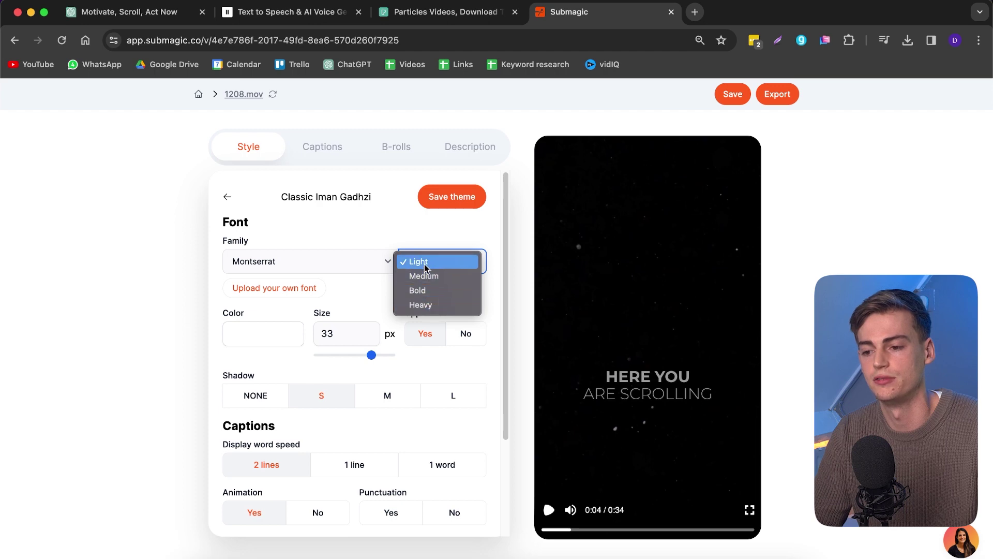
click(433, 281)
Show captions one word at a time, raise Position Y to 34, and open the 'you' caption options.
scroll(433, 281, down, 1)
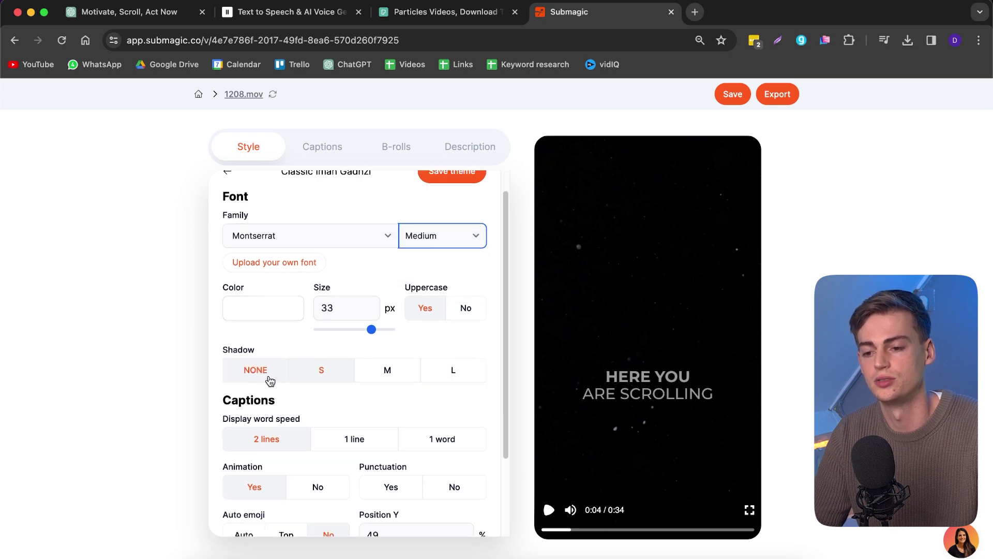
click(324, 441)
scroll(324, 440, down, 3)
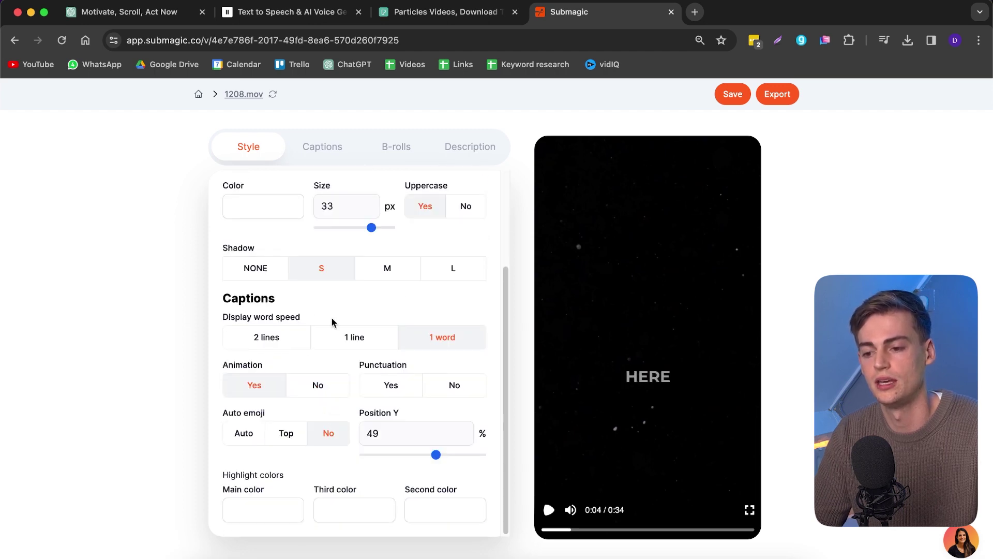
drag(436, 454, 415, 458)
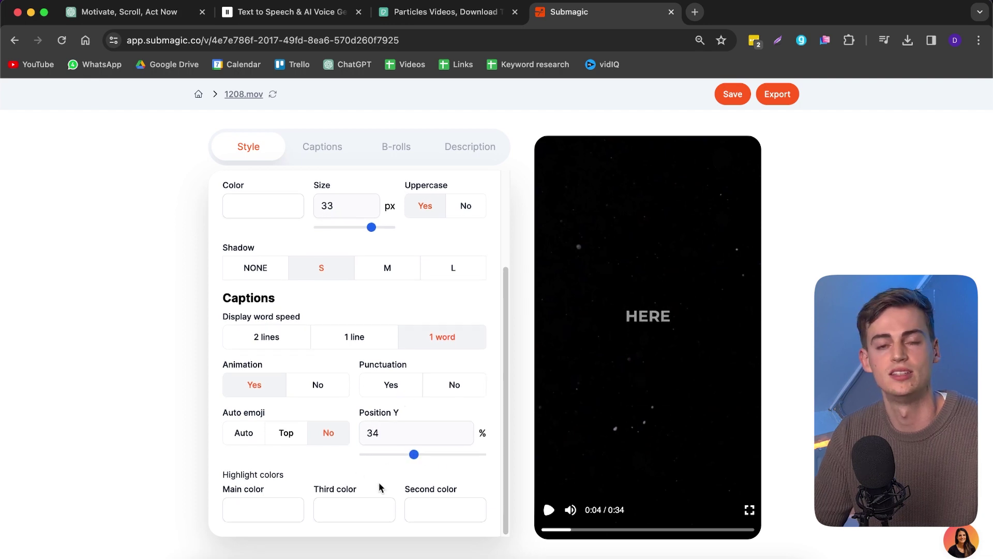
click(323, 146)
click(241, 284)
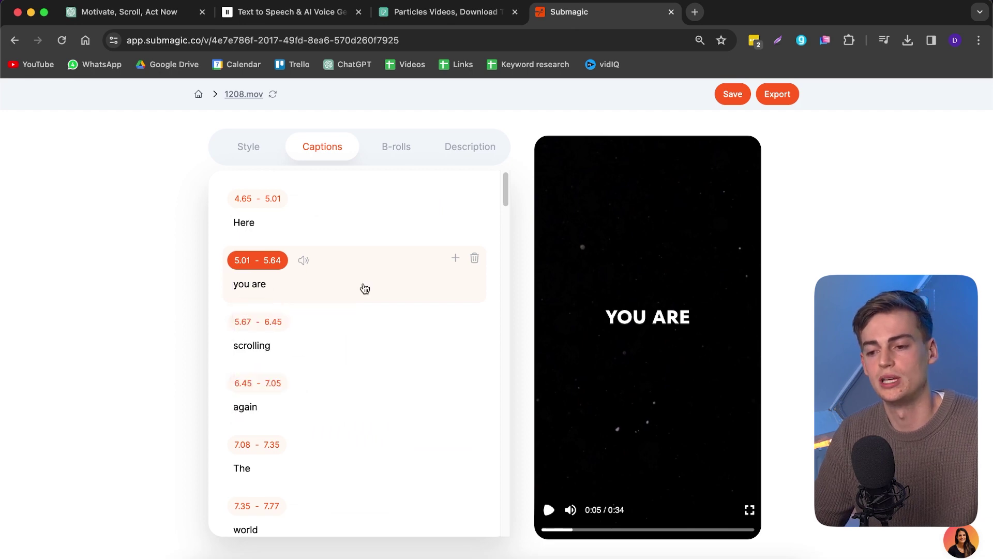
Split 'you are' into separate 'you' (5.01–5.16) and 'are' (5.16–5.67) captions.
click(453, 259)
click(256, 284)
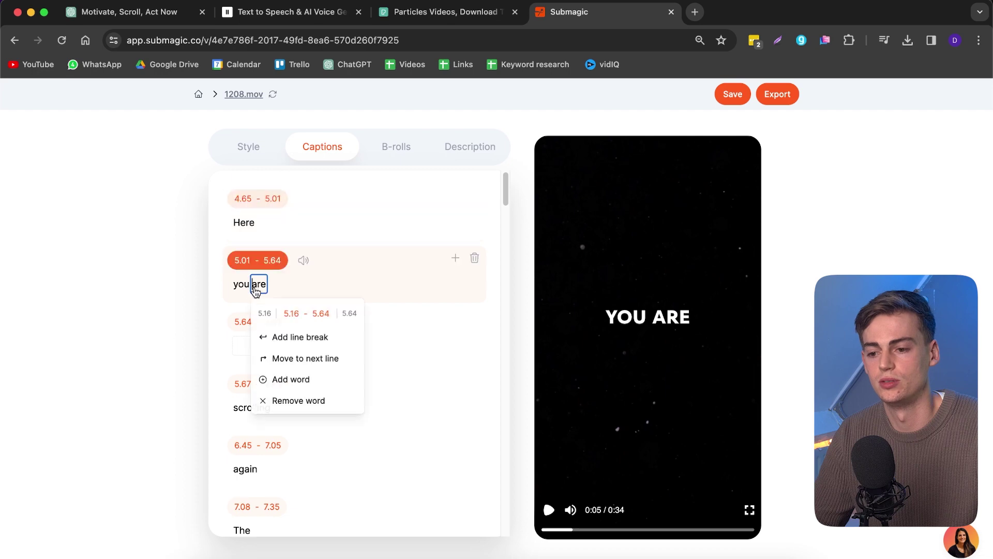
click(300, 358)
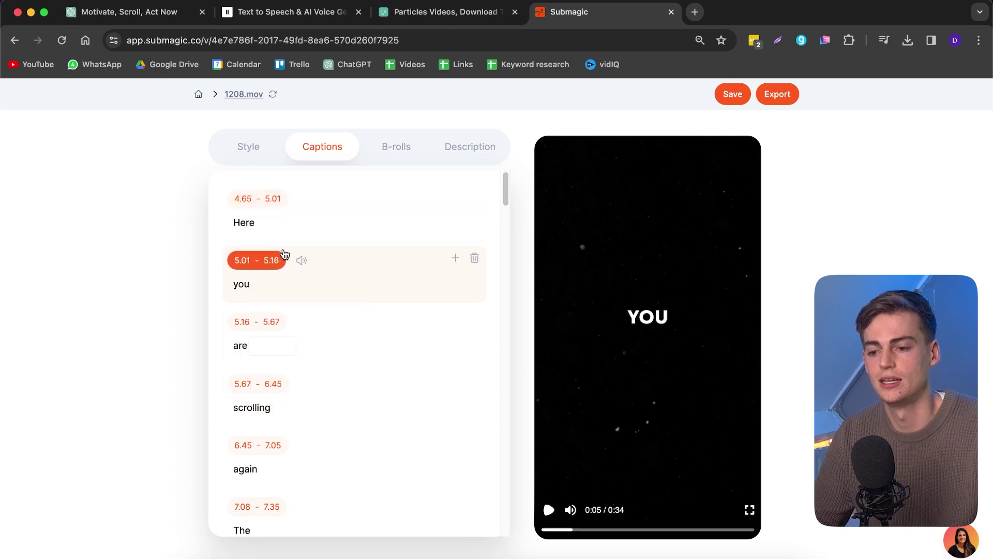
scroll(277, 349, down, 3)
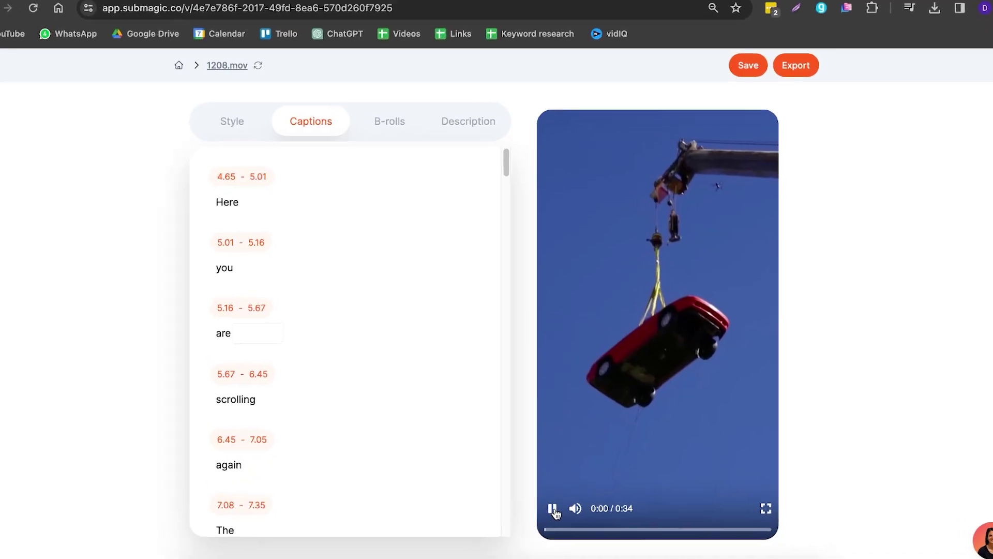
click(551, 508)
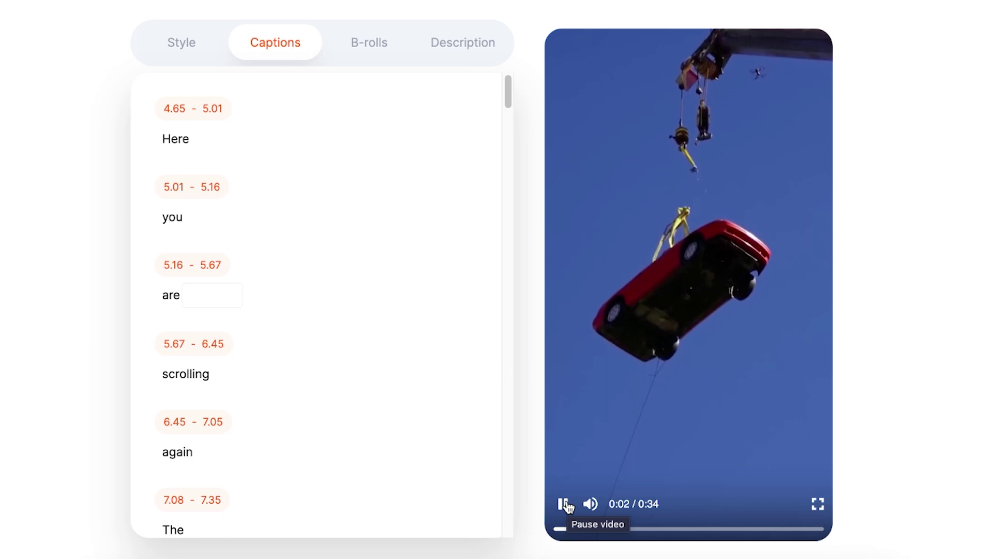